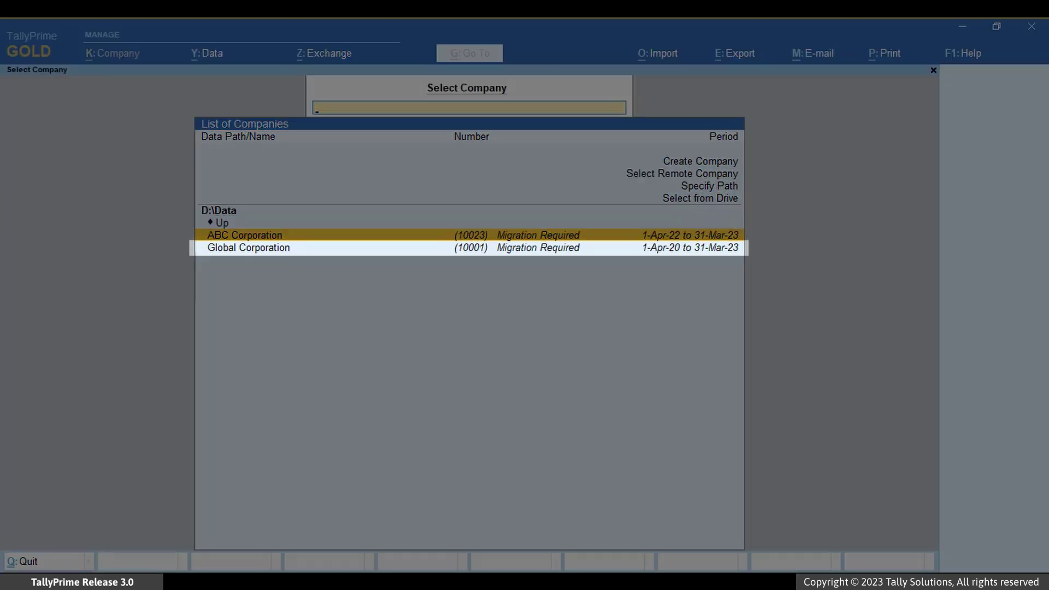
# - Select Global Corporation (10001) and open its migration summary
pyautogui.click(248, 248)
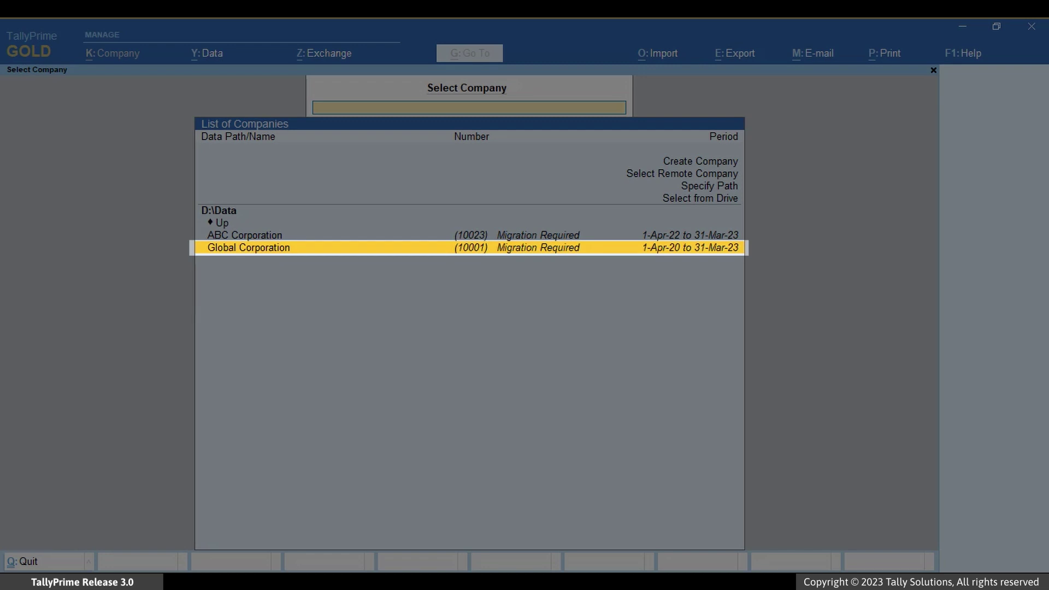
pyautogui.press('Return')
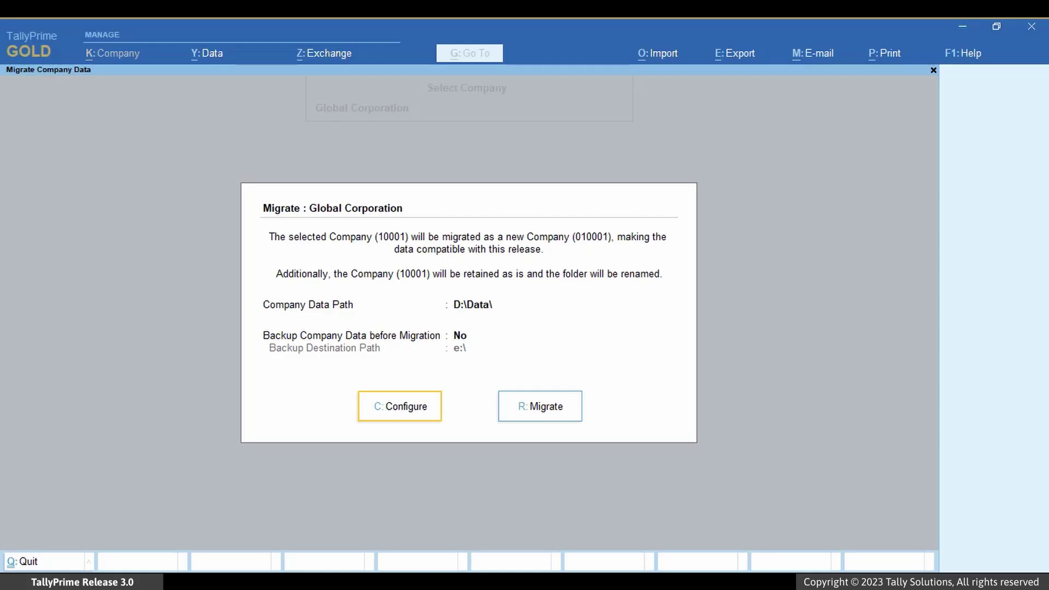
# - Turn on backup before migration with D:\Backup as the backup destination
pyautogui.press('c')
pyautogui.press('Return')
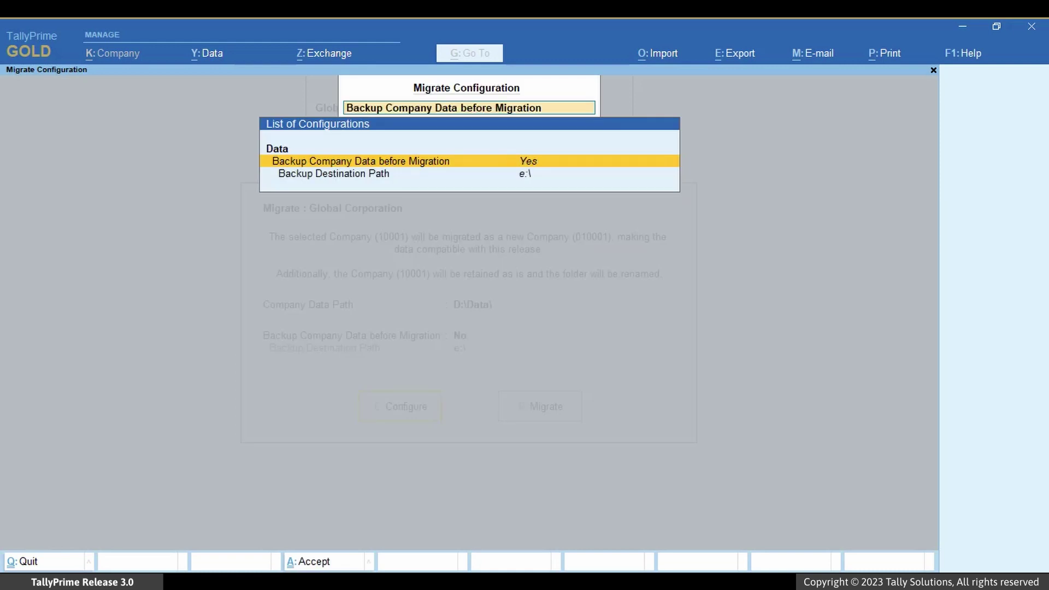
pyautogui.press('Down')
pyautogui.press('Return')
pyautogui.press('Up')
pyautogui.press('Return')
pyautogui.press('Down')
pyautogui.press('Return')
pyautogui.press('Down')
pyautogui.press('Return')
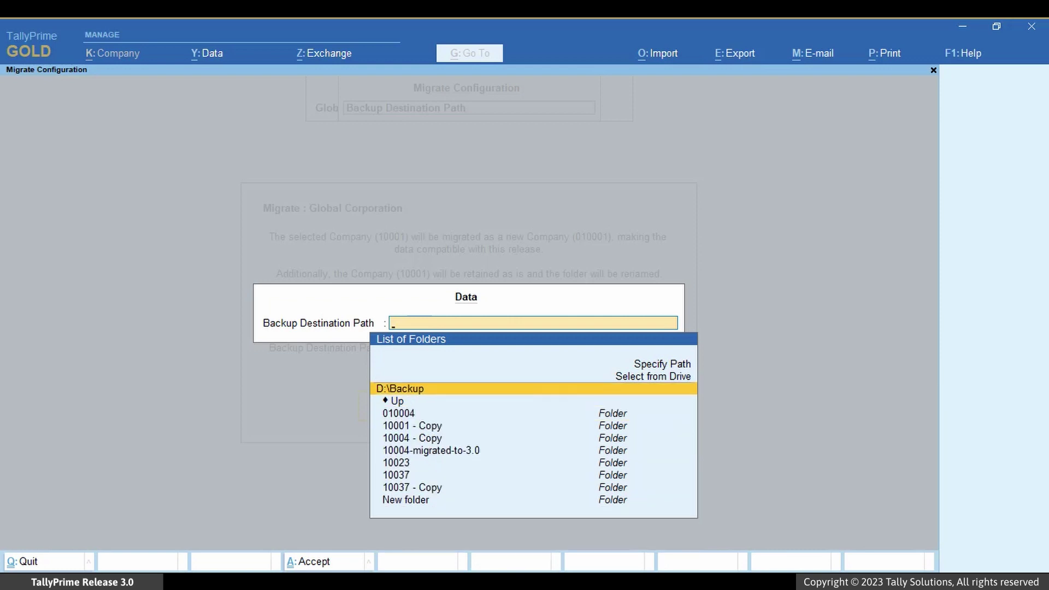
pyautogui.press('Return')
# - Accept the configuration and migrate Global Corporation to 010001
pyautogui.hotkey('ctrl', 'a')
pyautogui.press('Tab')
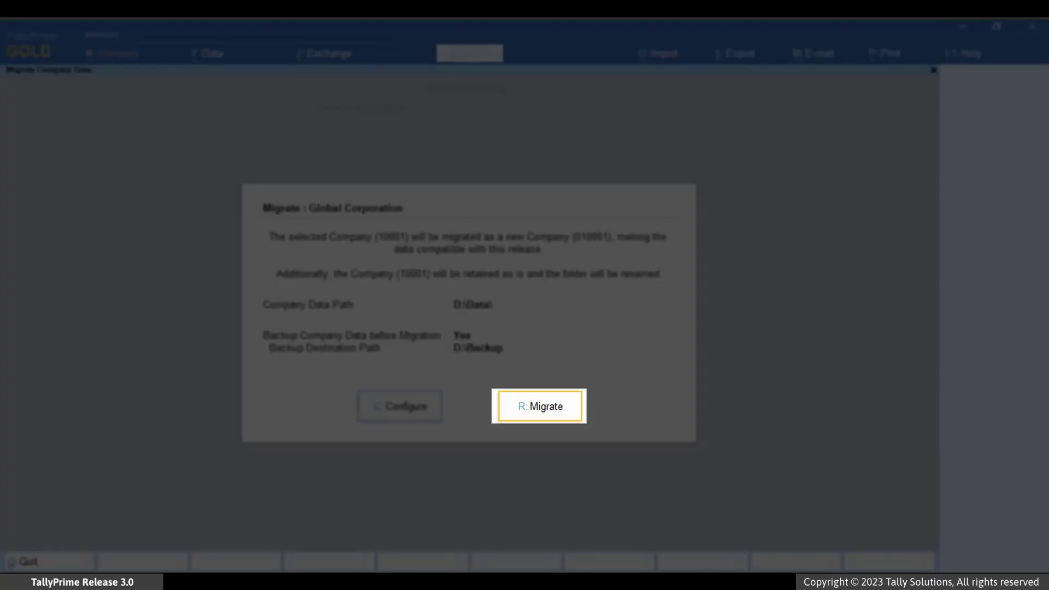
pyautogui.press('Return')
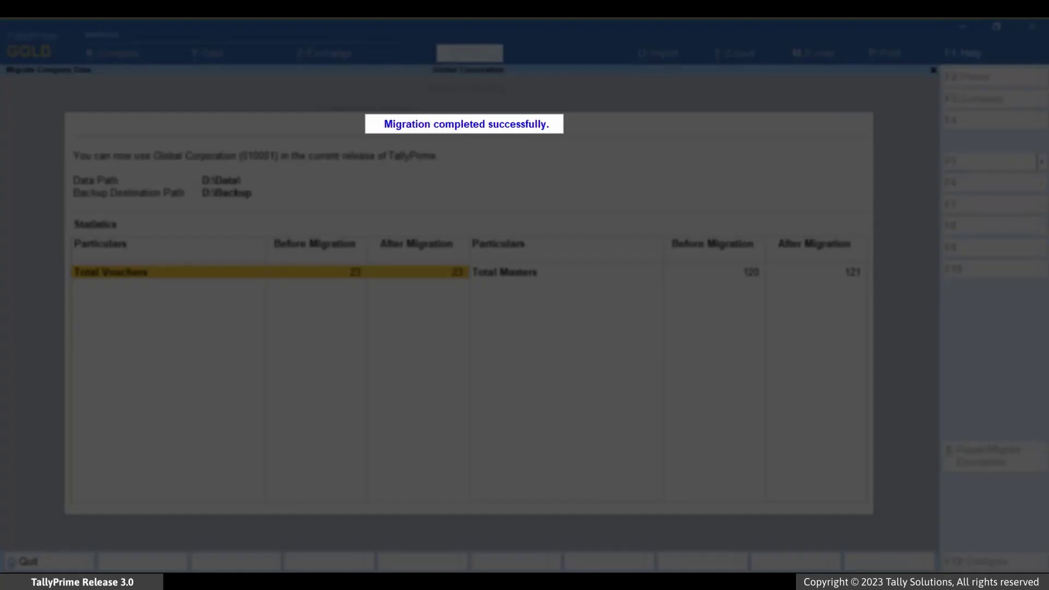
# - Expand the migration report to detailed statistics, then close it to load Global Corporation
pyautogui.press('alt')
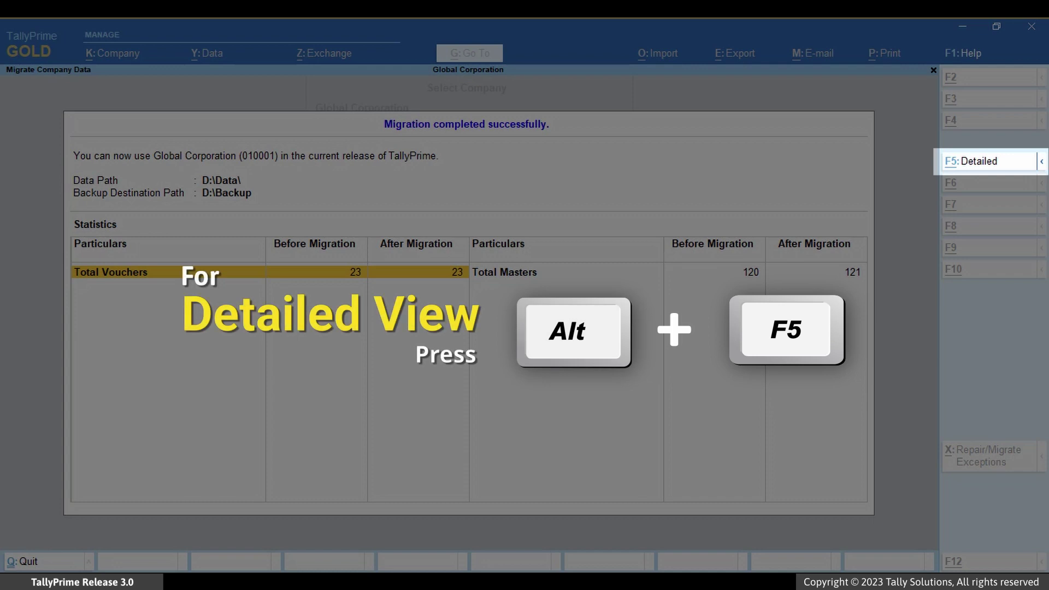
pyautogui.hotkey('alt', 'F5')
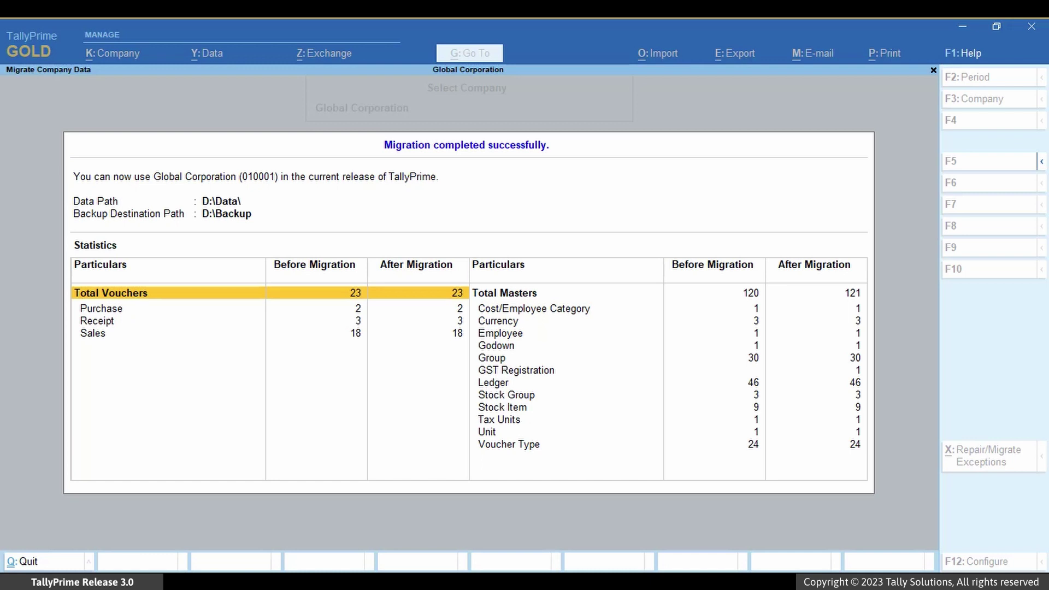
pyautogui.press('Return')
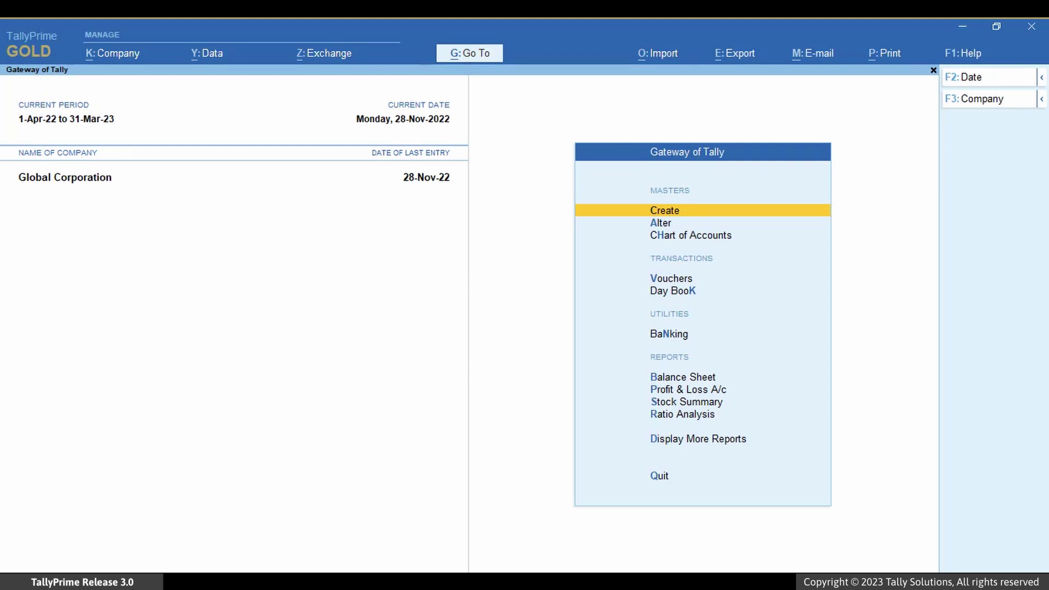
# - Bring up the Select Company list from the Gateway of Tally
pyautogui.press('F3')
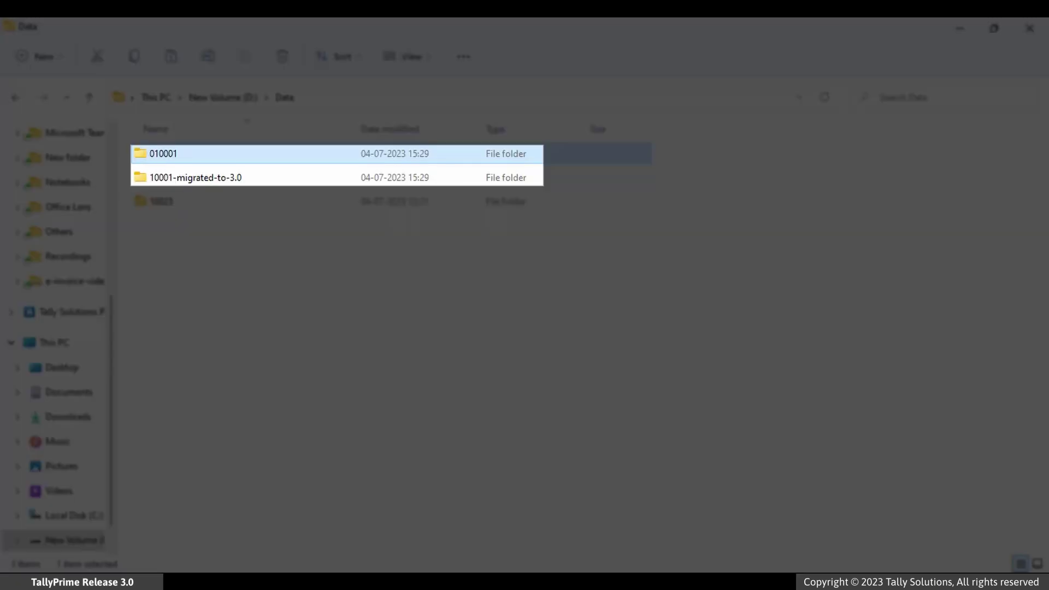
# - Select the renamed 10001-migrated-to-3.0 folder in D:\Data
pyautogui.click(196, 178)
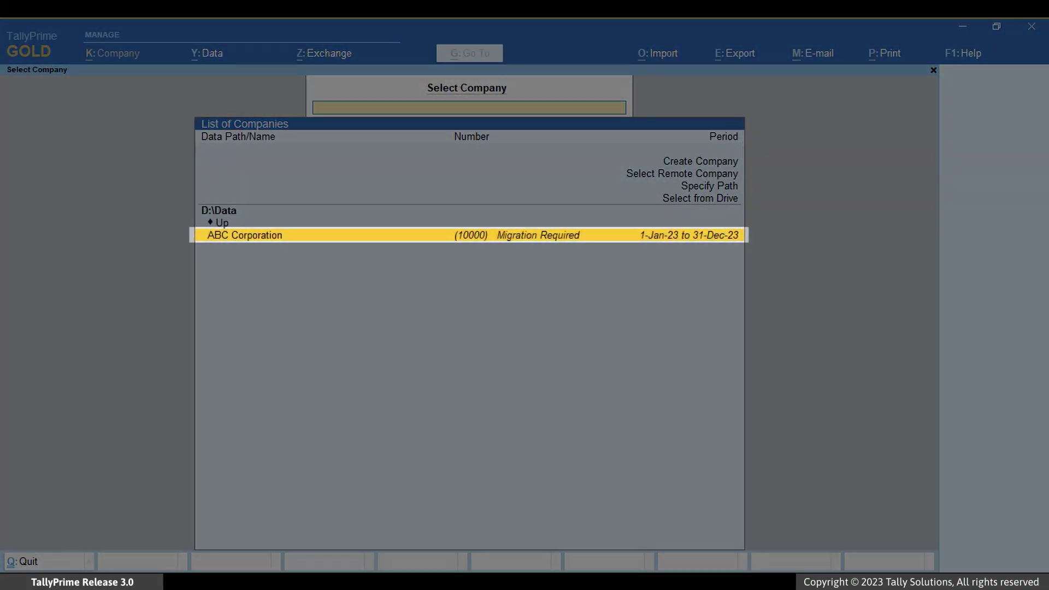
# - Migrate ABC Corporation (10000) and view its Repair/Migrate Exceptions report
pyautogui.press('Return')
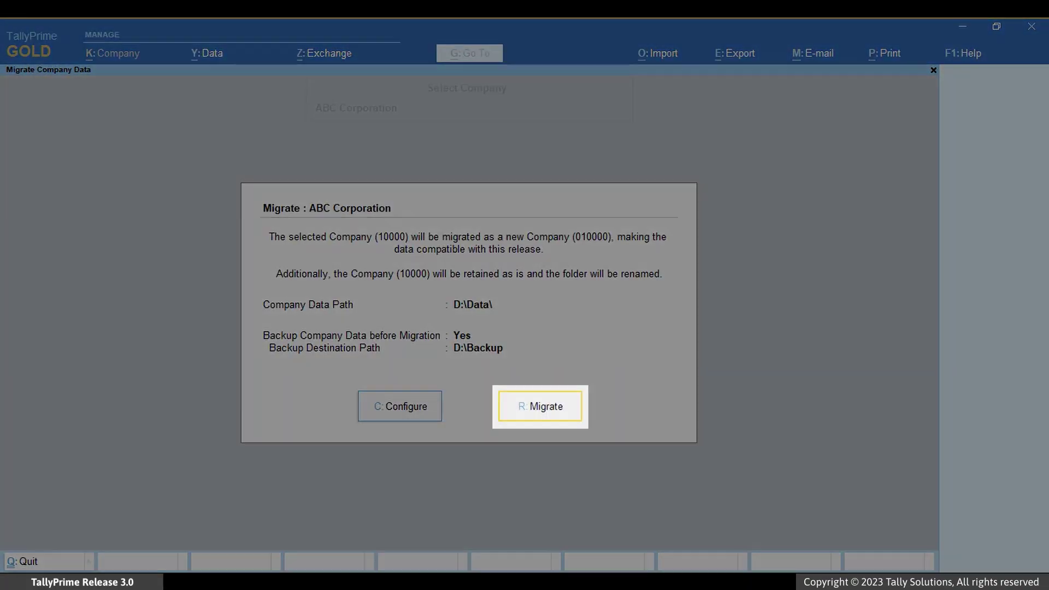
pyautogui.press('Return')
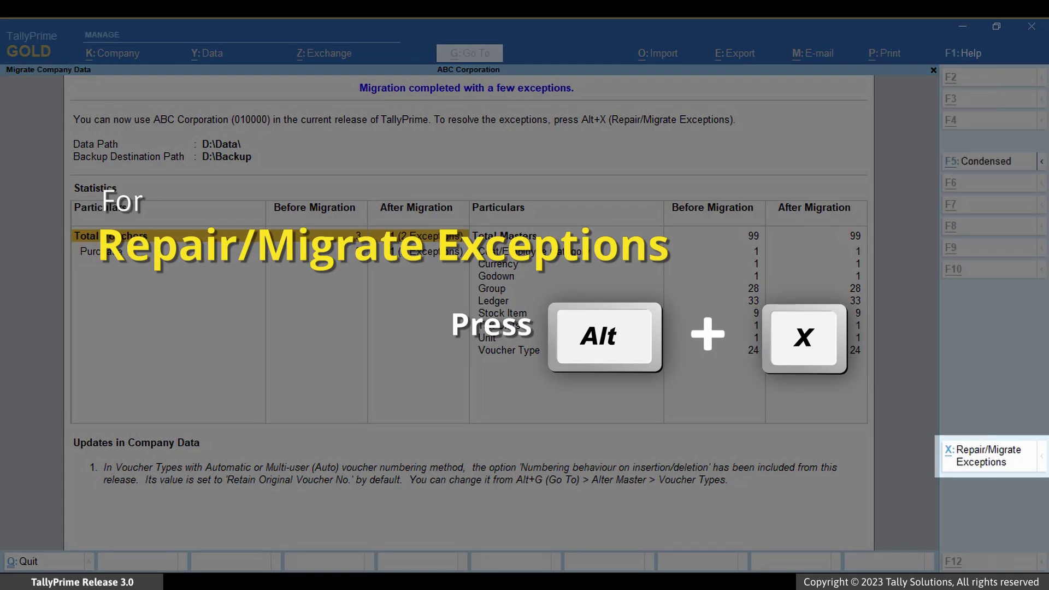
pyautogui.hotkey('alt', 'x')
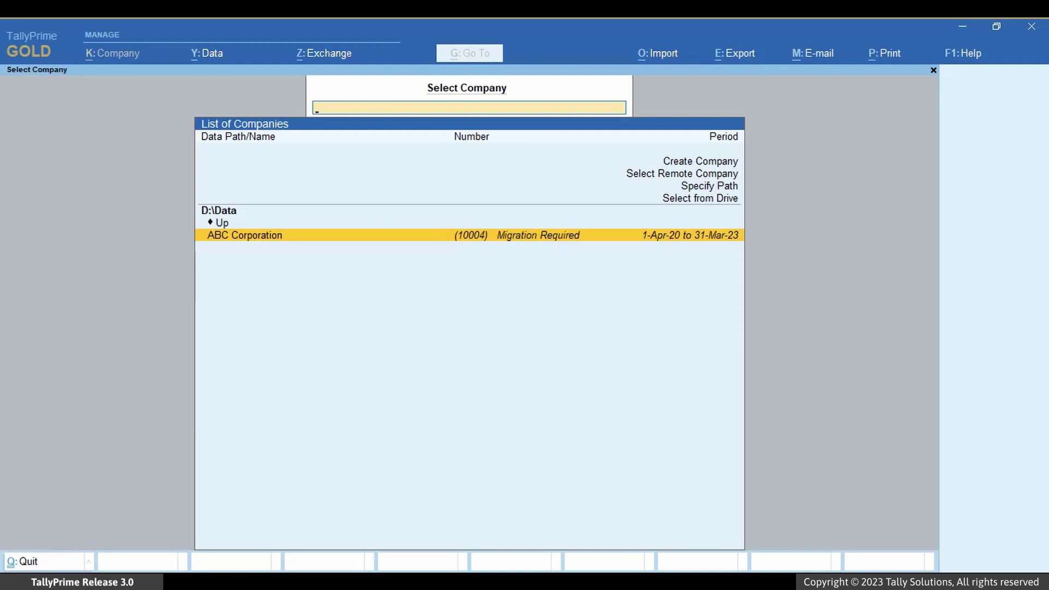
# - Interrupt ABC Corporation (10004)'s migration midway, then continue and complete it
pyautogui.press('Return')
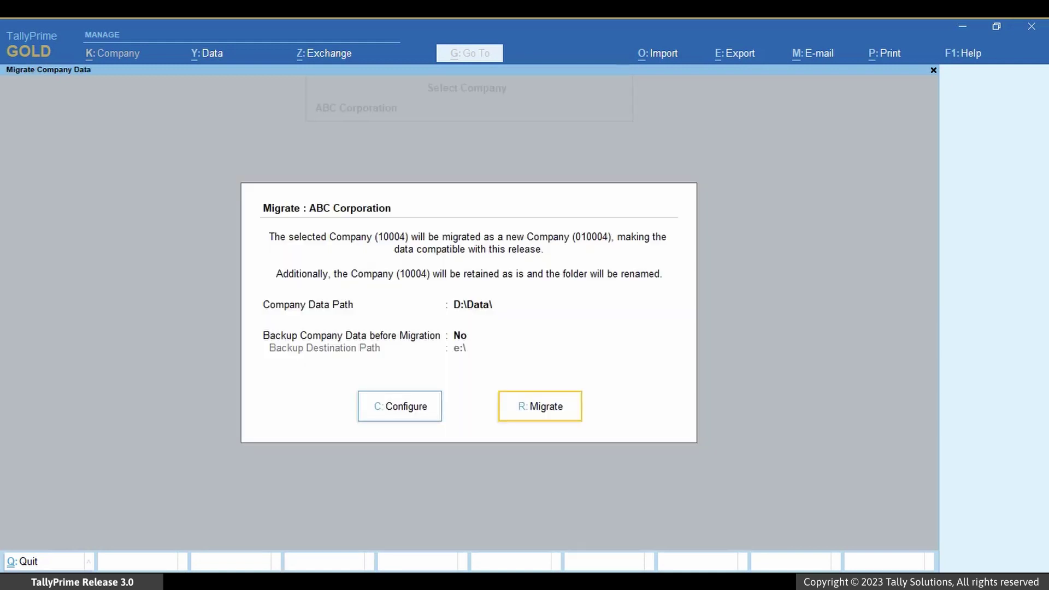
pyautogui.press('Return')
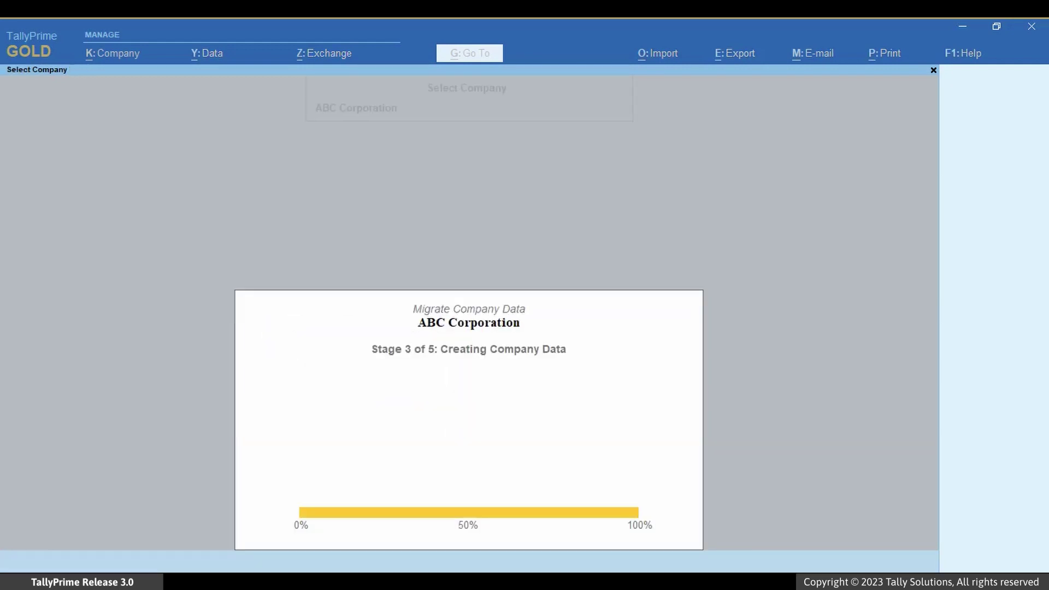
pyautogui.press('Escape')
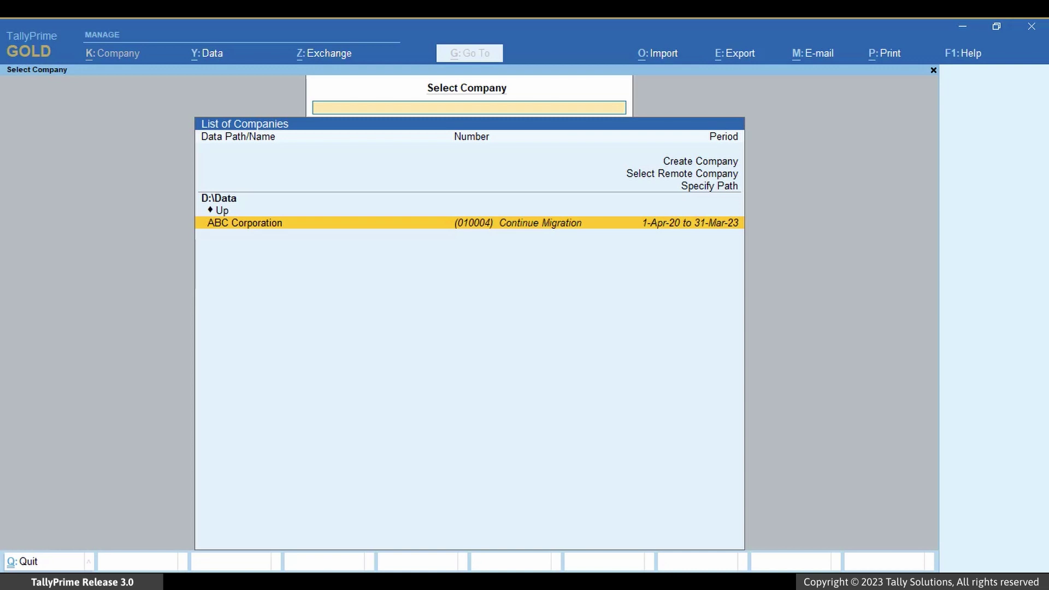
pyautogui.press('Return')
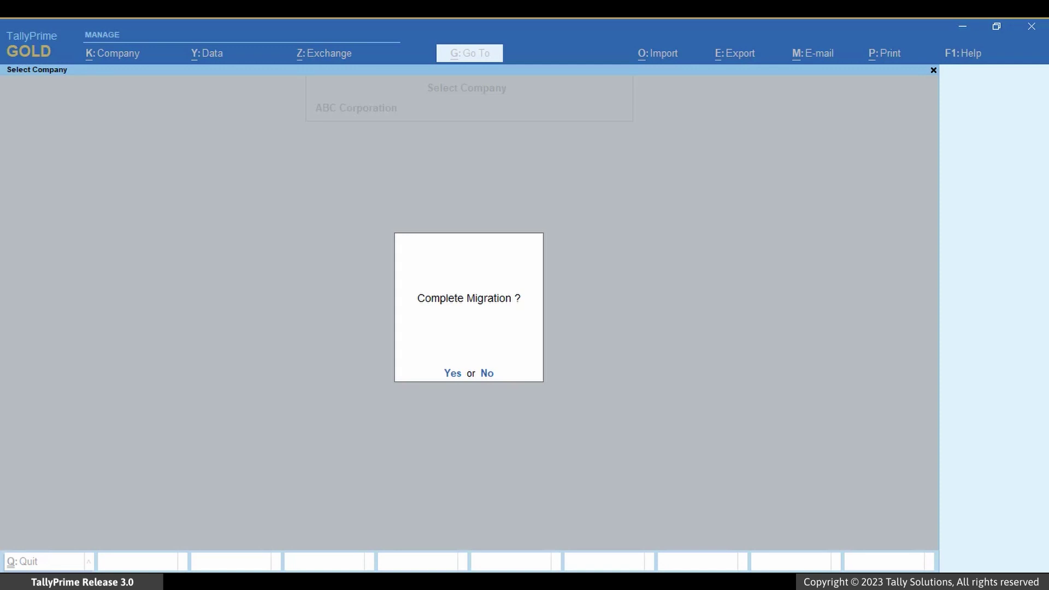
pyautogui.press('y')
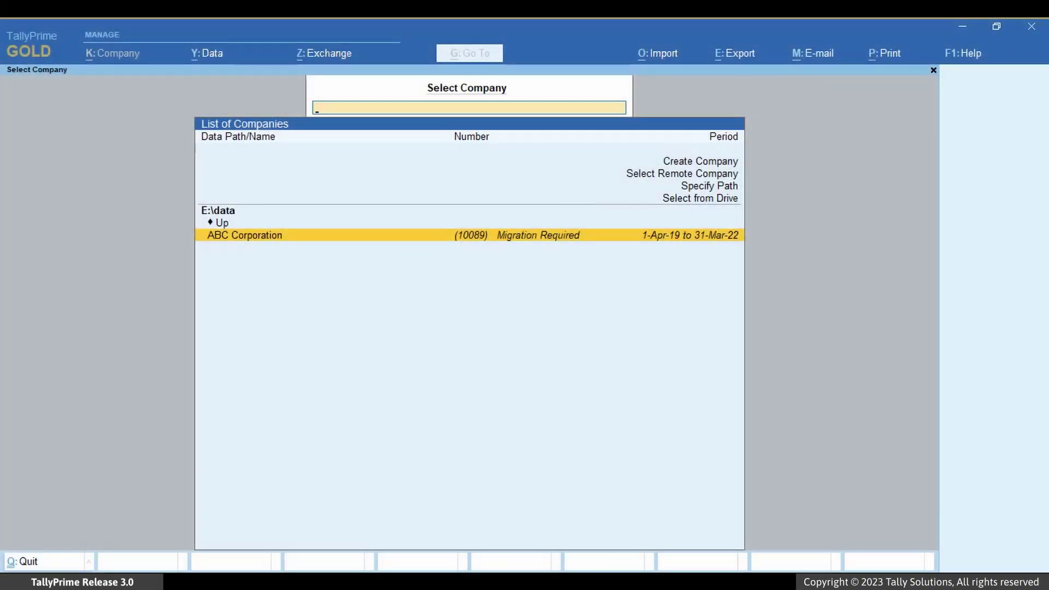
# - Try migrating ABC Corporation (10089), dismiss the disk-space error, and return to its summary
pyautogui.press('Return')
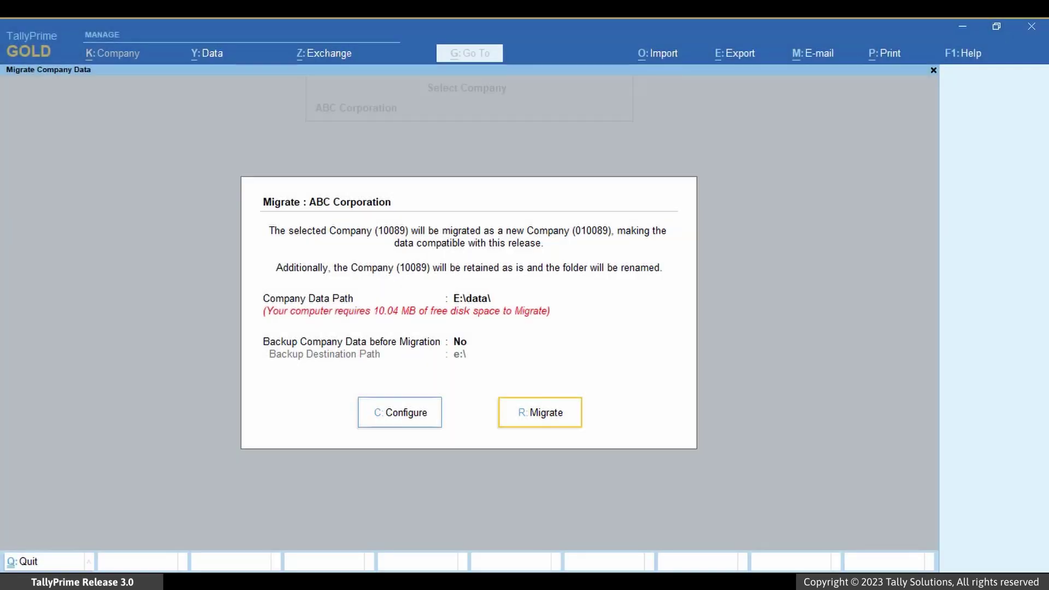
pyautogui.press('Return')
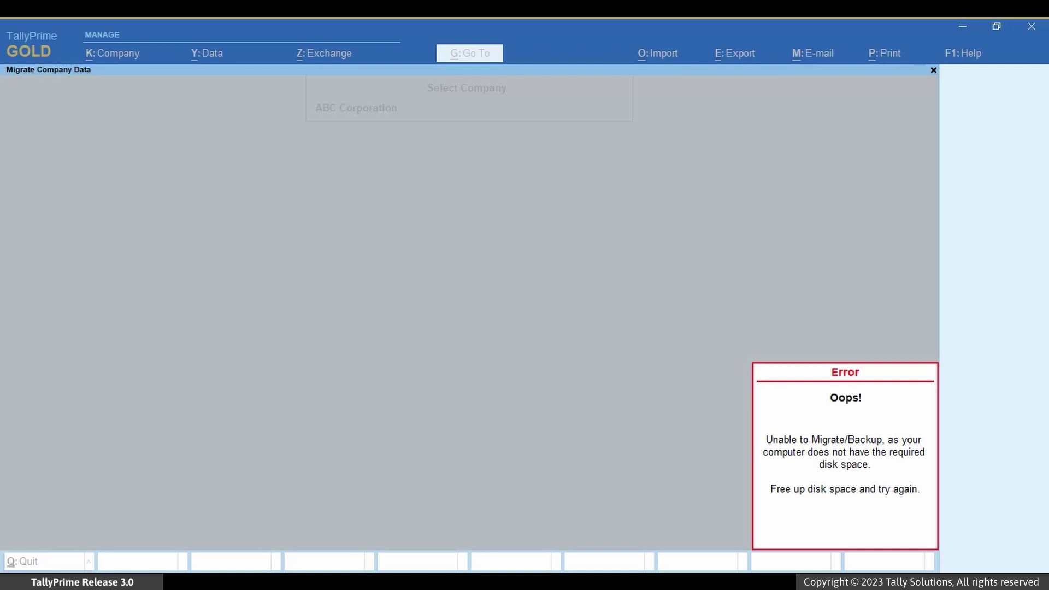
pyautogui.press('Return')
pyautogui.press('Return')
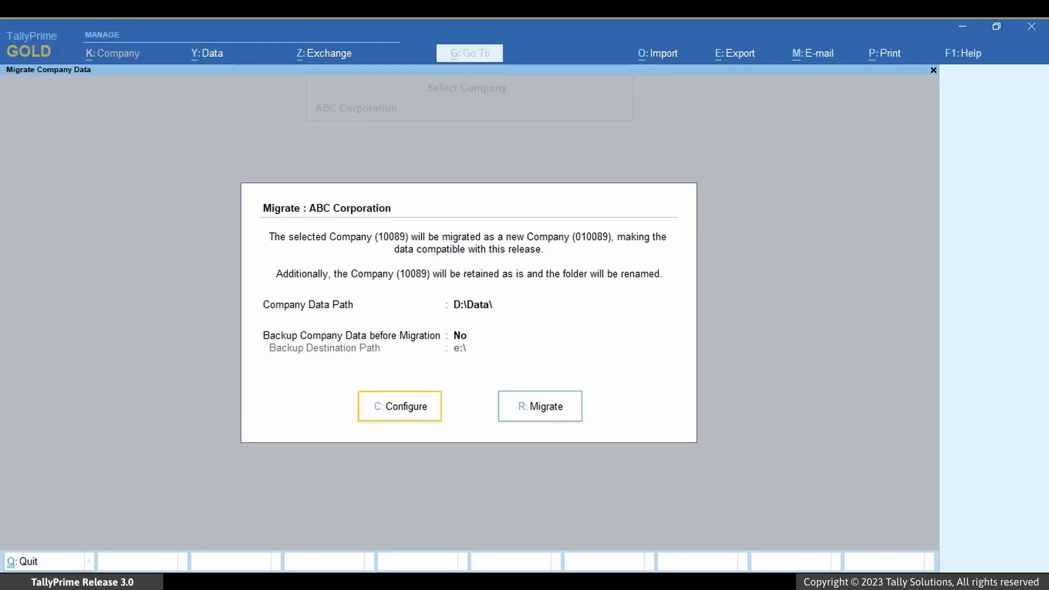
# - Set Backup Company Data to Yes for ABC Corporation (10089) and accept
pyautogui.press('c')
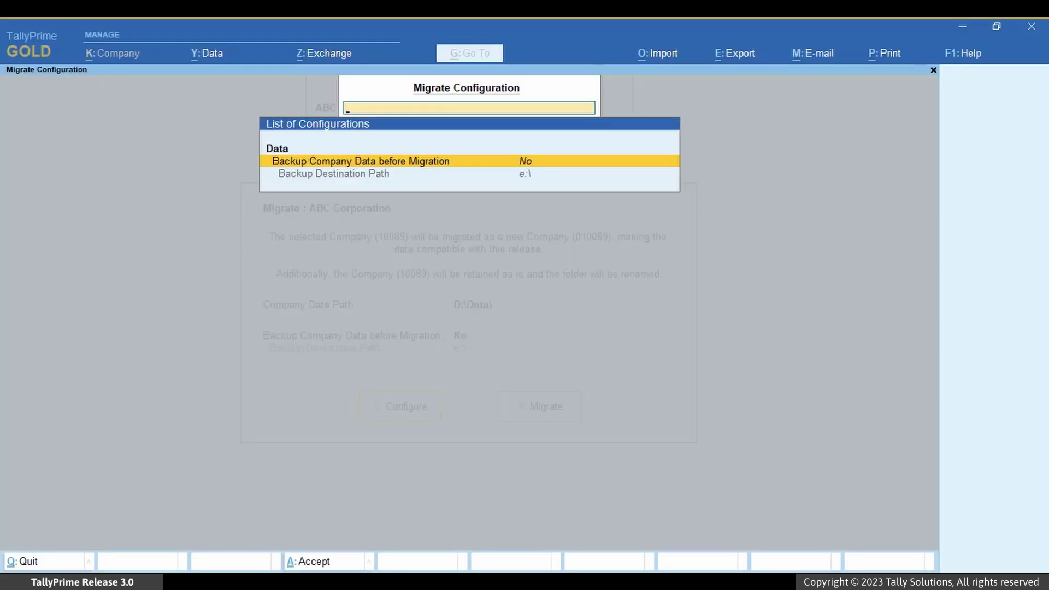
pyautogui.press('Return')
pyautogui.write('y')
pyautogui.press('Return')
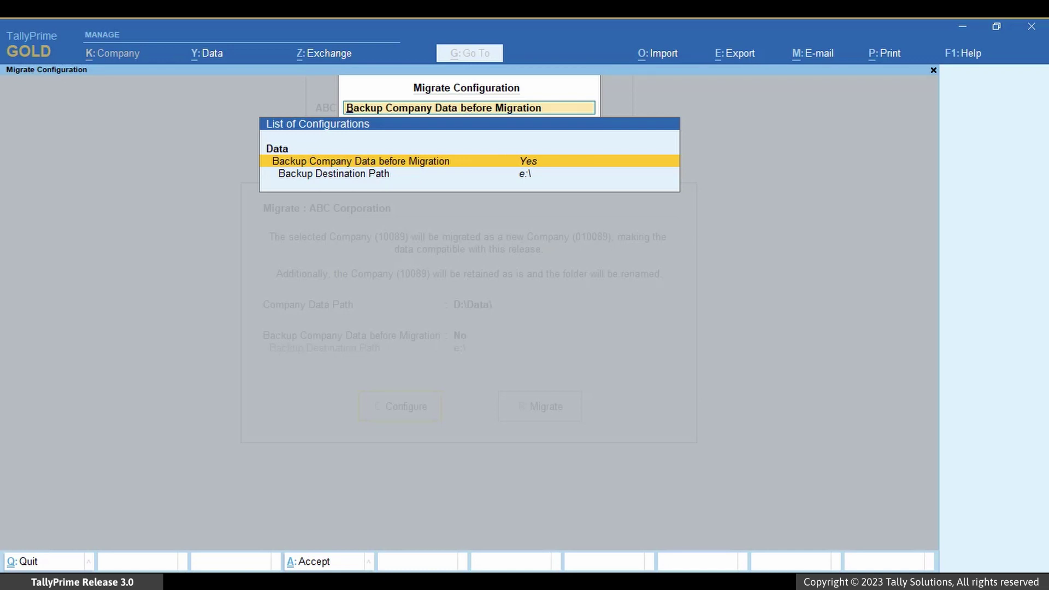
pyautogui.hotkey('ctrl', 'a')
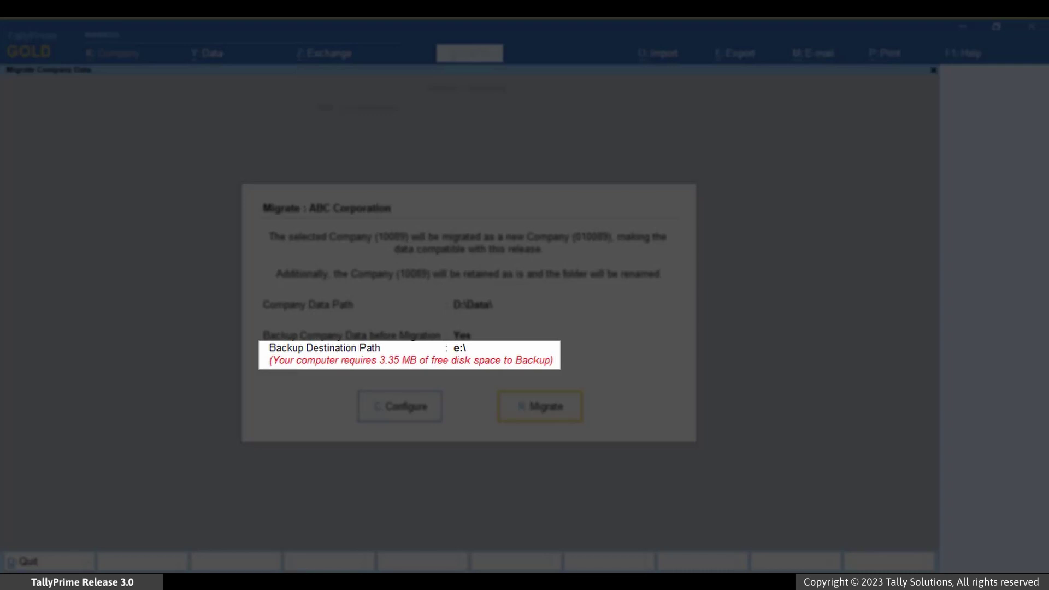
# - Change the backup destination path from e:\ to D:\Backup
pyautogui.press('c')
pyautogui.press('Return')
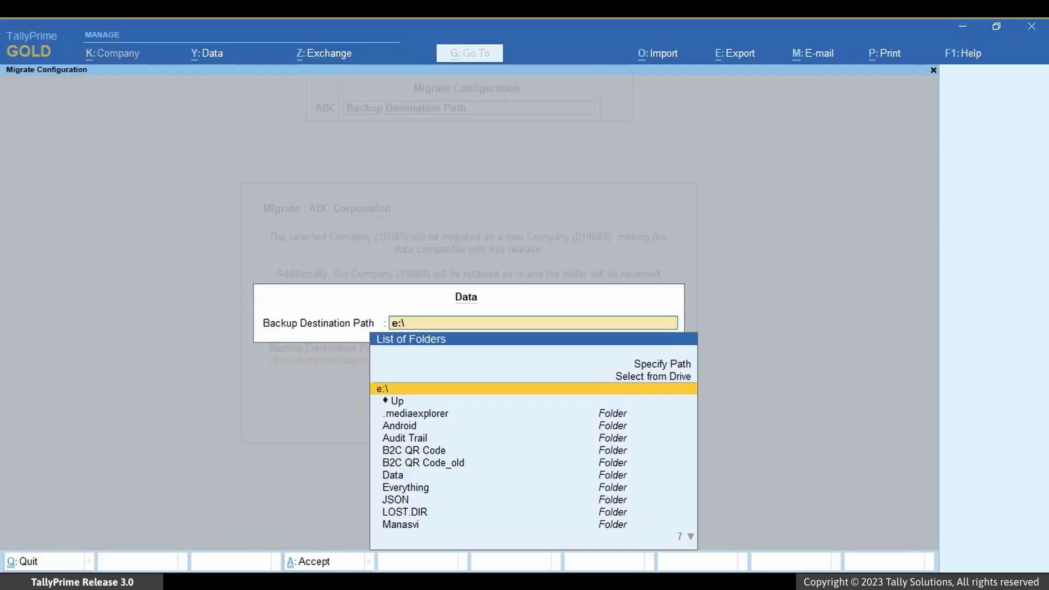
pyautogui.press('BackSpace')
pyautogui.press('BackSpace')
pyautogui.press('BackSpace')
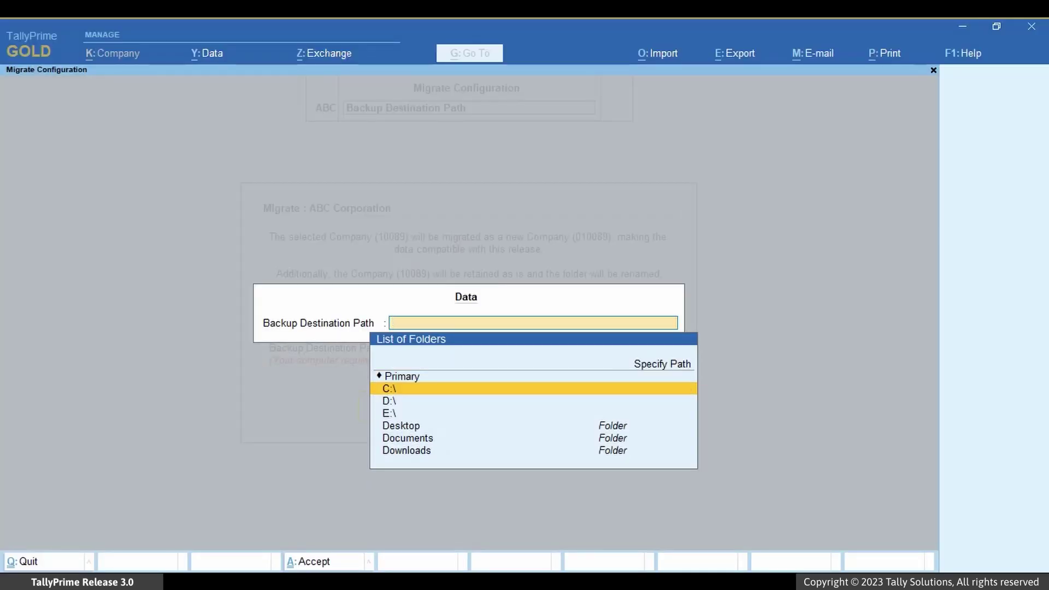
pyautogui.press('Down')
pyautogui.press('Return')
pyautogui.press('Down')
pyautogui.press('Down')
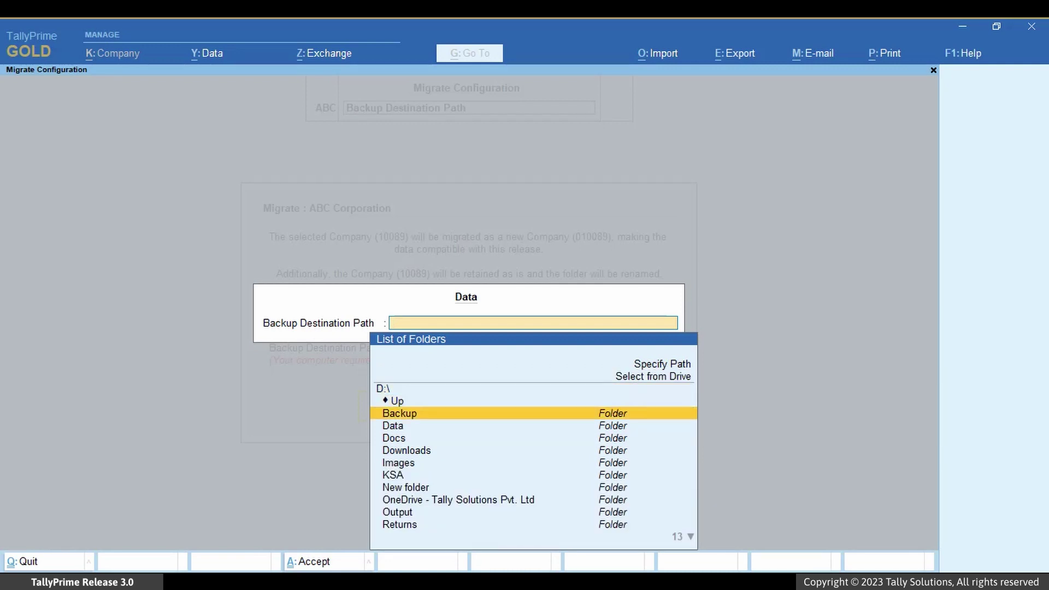
pyautogui.press('Return')
pyautogui.press('Return')
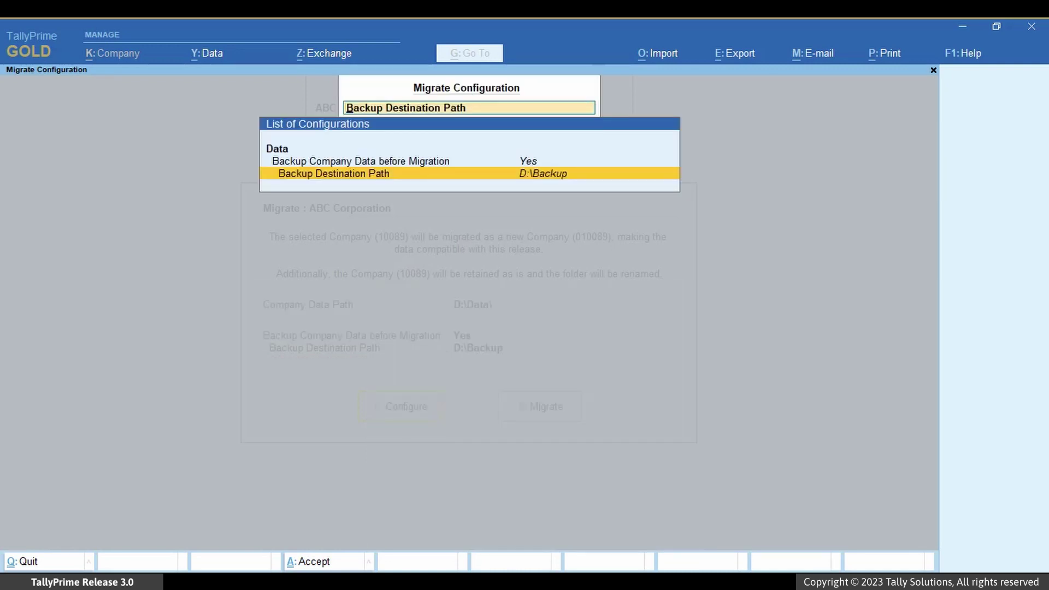
pyautogui.press('Up')
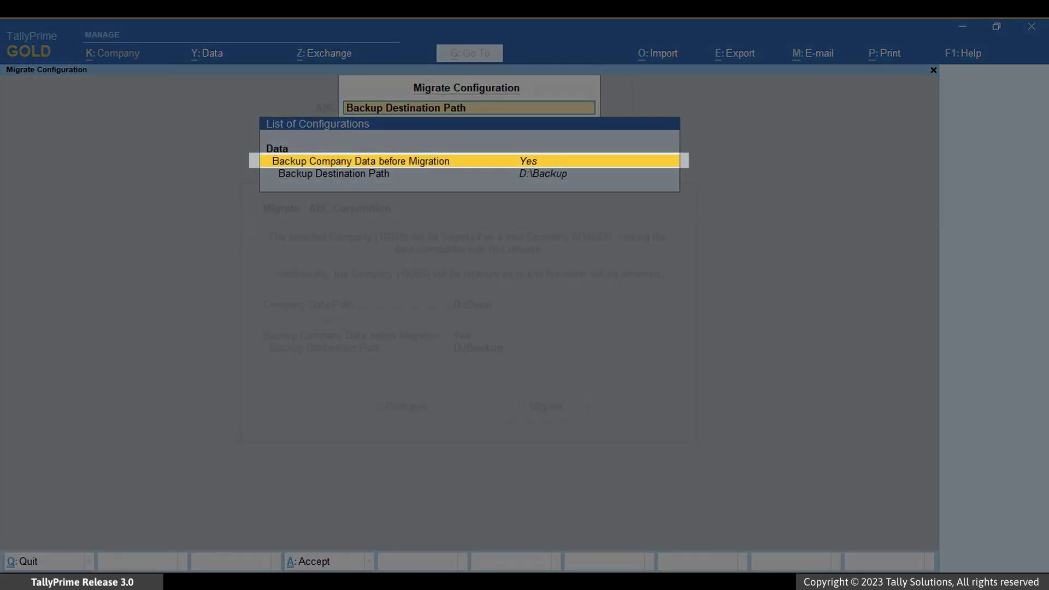